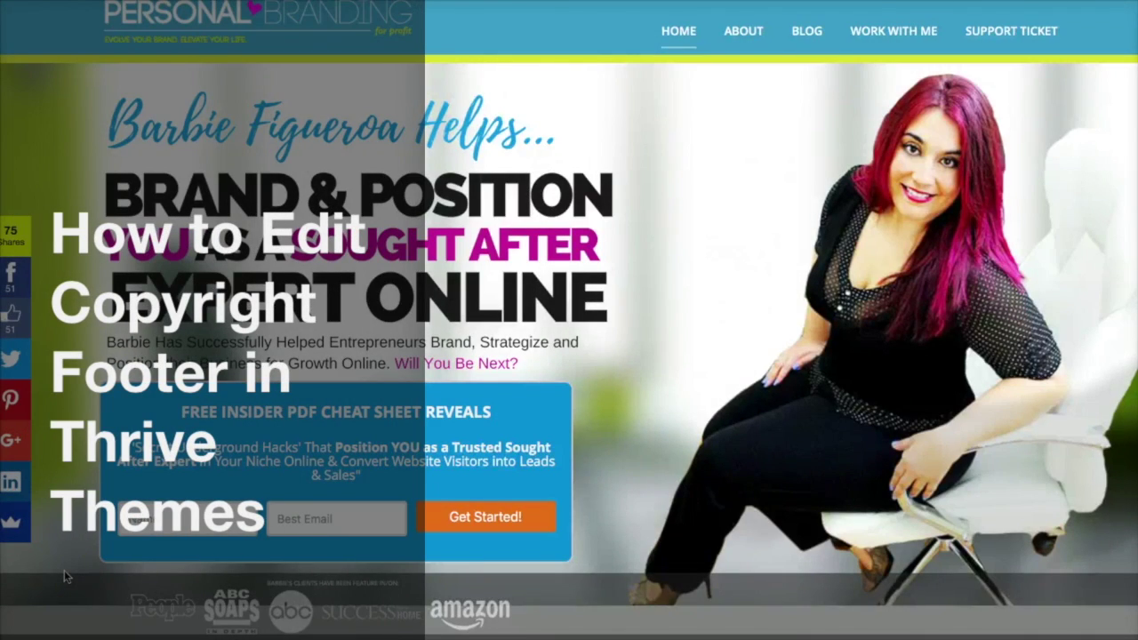
# Scroll down the homepage to review the footer's copyright line.
pyautogui.scroll(-20, 64, 576)
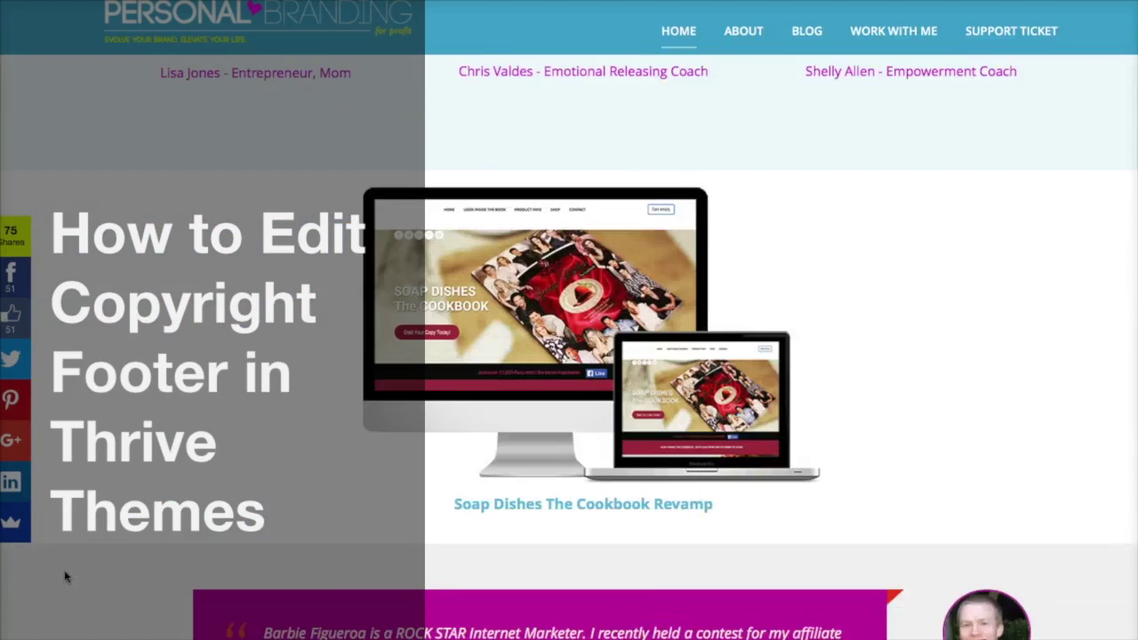
pyautogui.scroll(-3, 65, 576)
pyautogui.scroll(-2, 101, 613)
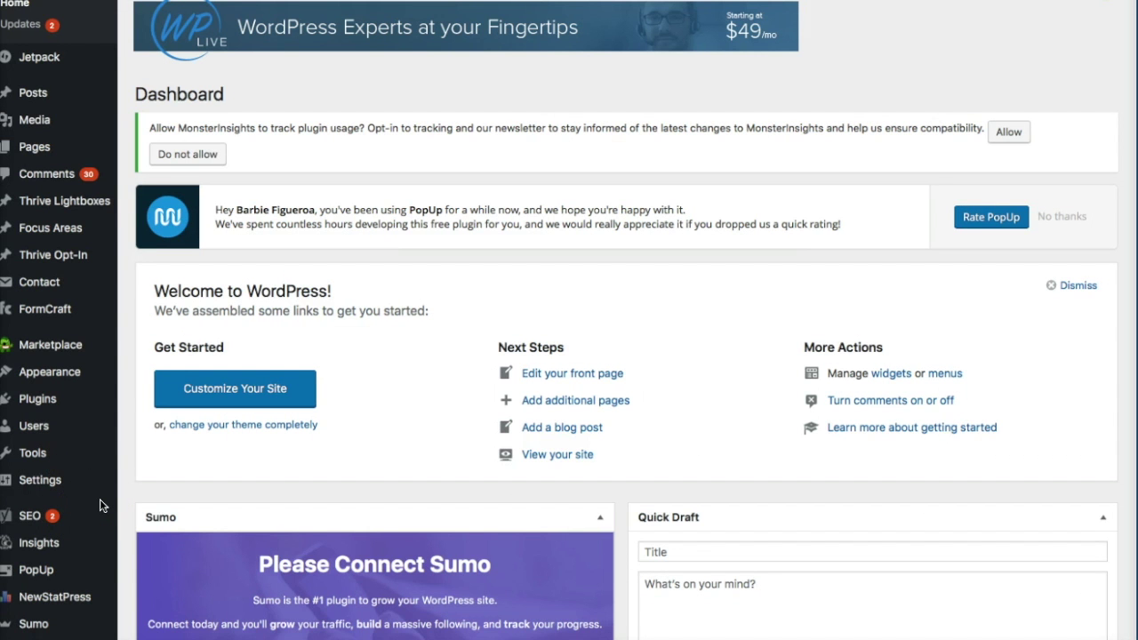
# Go to Thrive Themes > Thrive Options to reach the General Settings page.
pyautogui.scroll(-5, 100, 499)
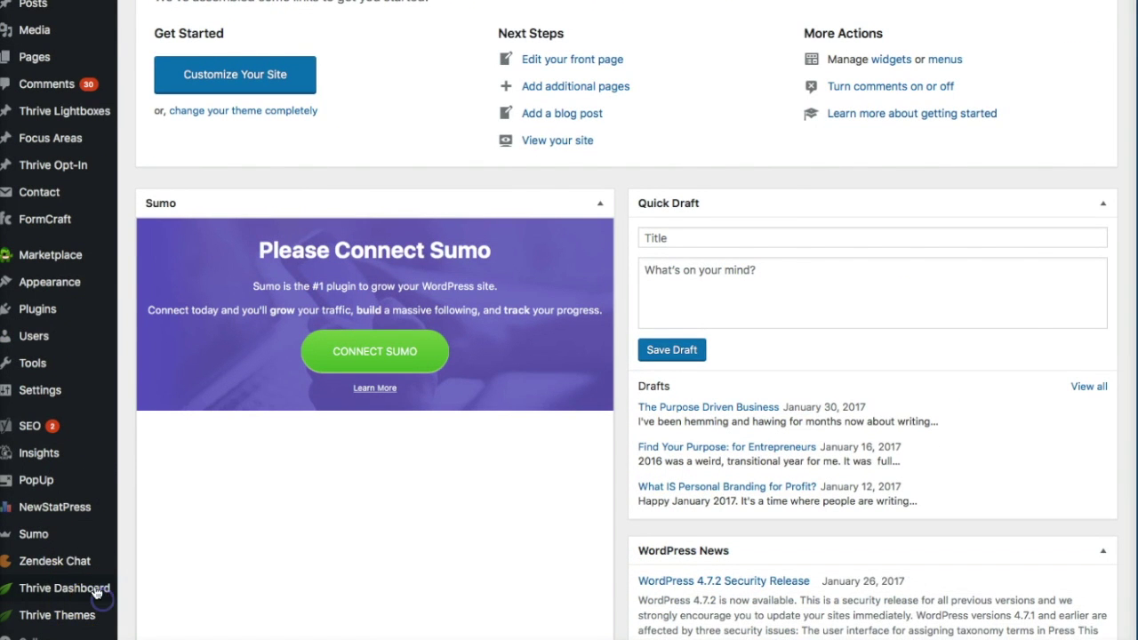
pyautogui.moveTo(93, 593)
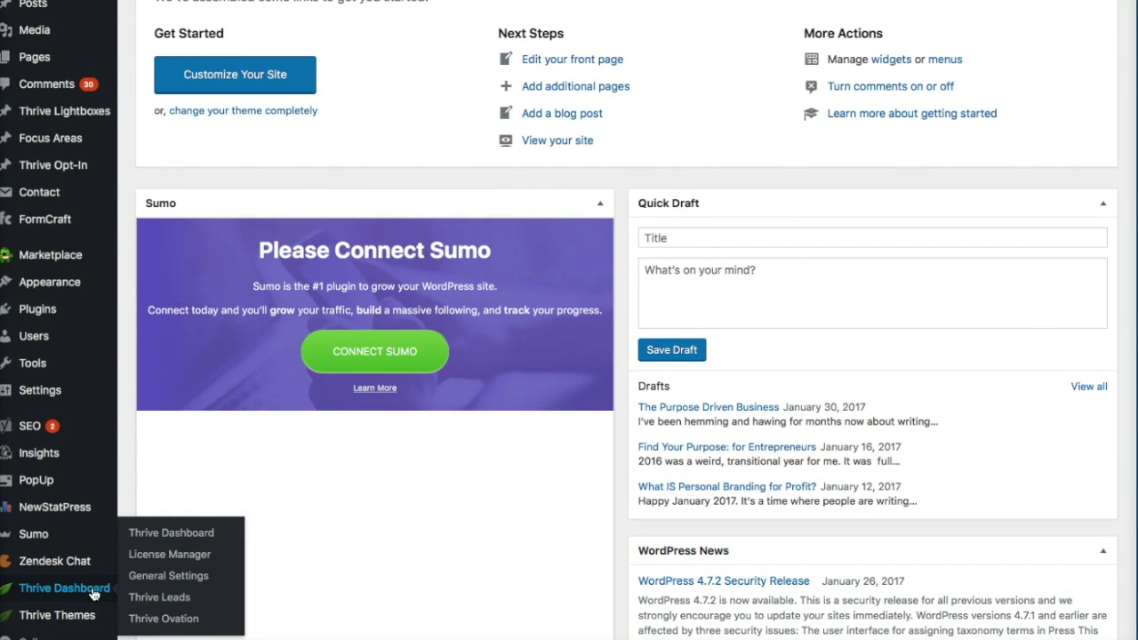
pyautogui.moveTo(89, 614)
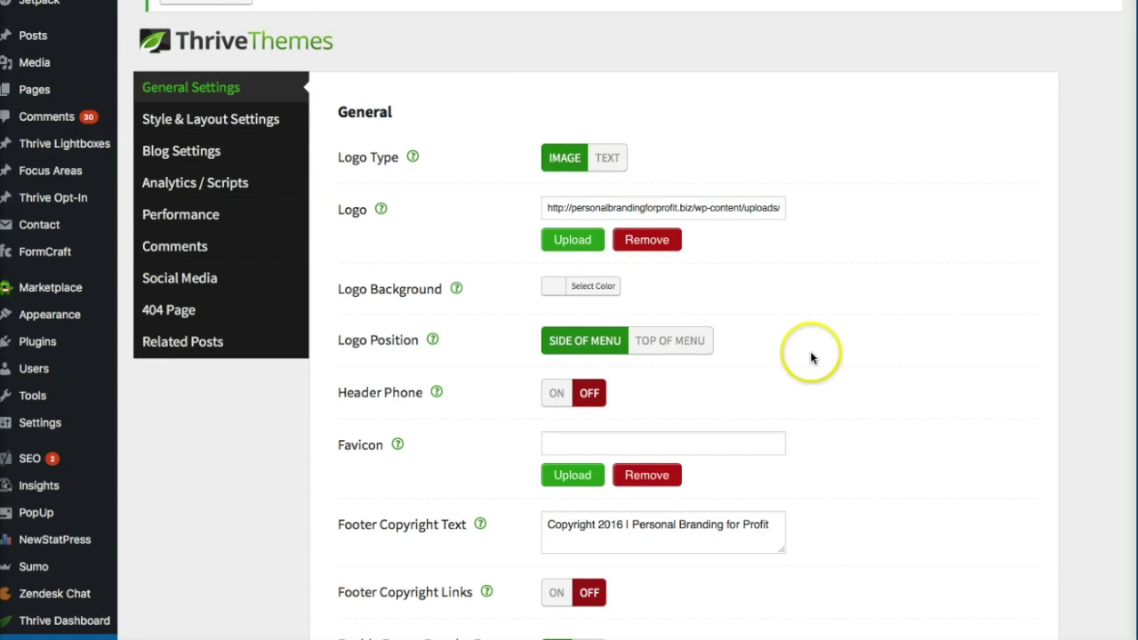
# Change the year in Footer Copyright Text from 2016 to 2017.
pyautogui.scroll(-4, 810, 356)
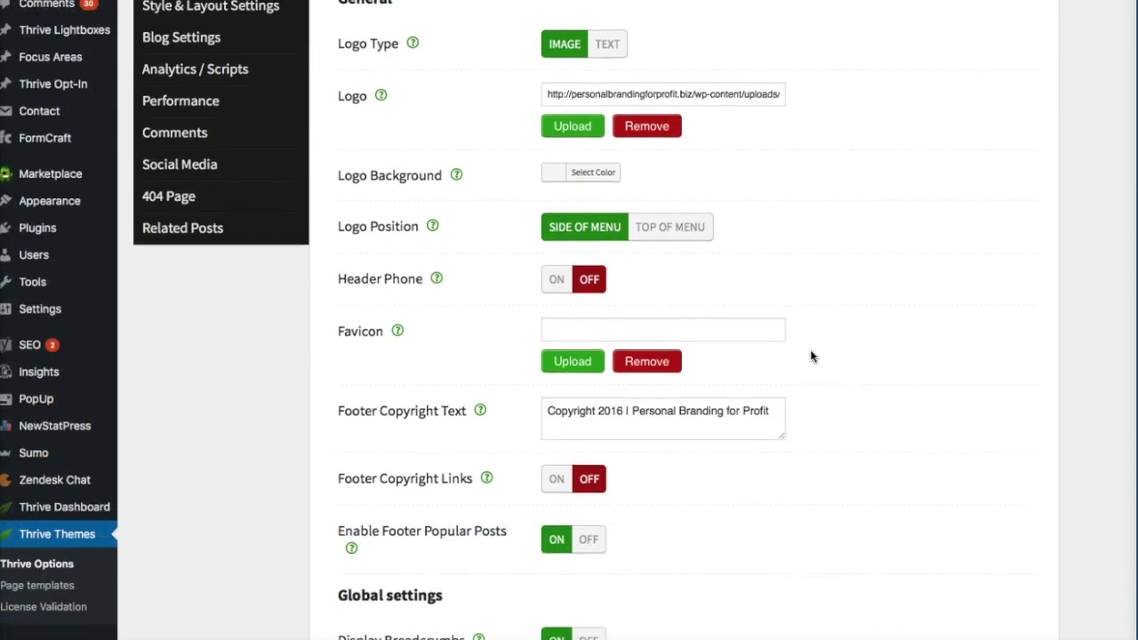
pyautogui.click(707, 255)
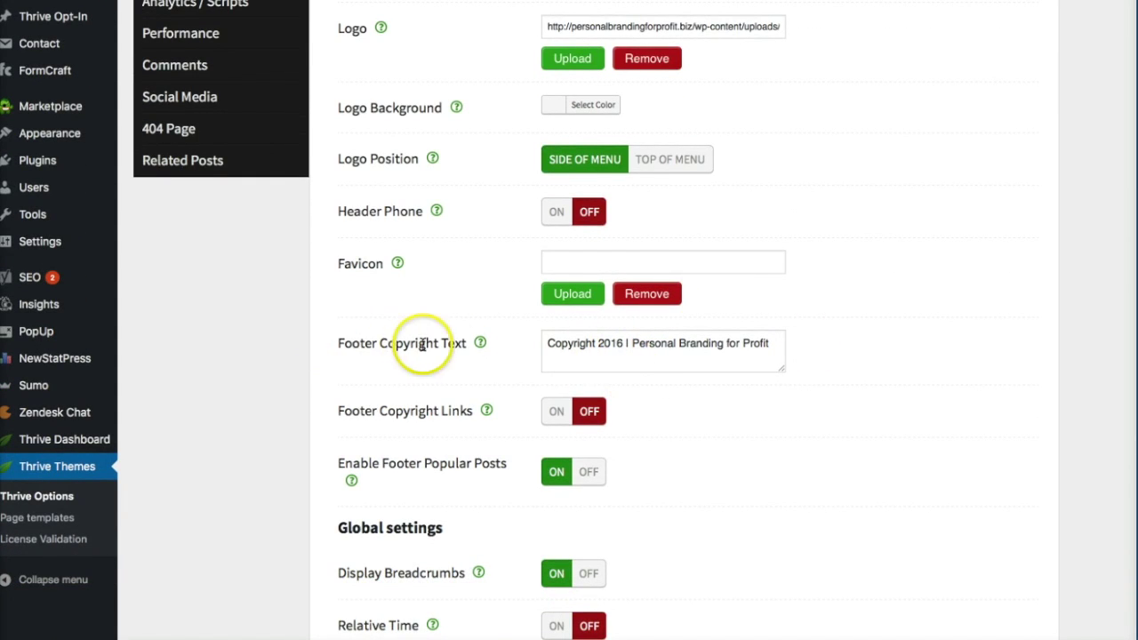
pyautogui.click(622, 344)
pyautogui.press('BackSpace')
pyautogui.write('7')
pyautogui.click(847, 363)
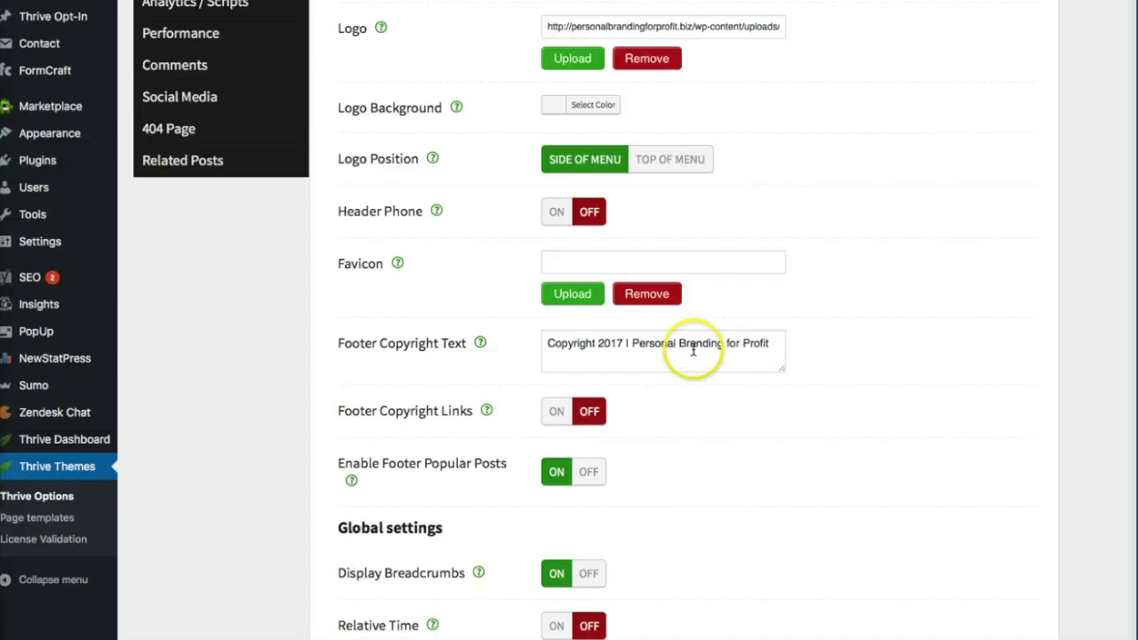
# Save all changes with footer text 'Copyright 2017 | Personal Branding for Profit'.
pyautogui.moveTo(771, 343); pyautogui.dragTo(549, 342)
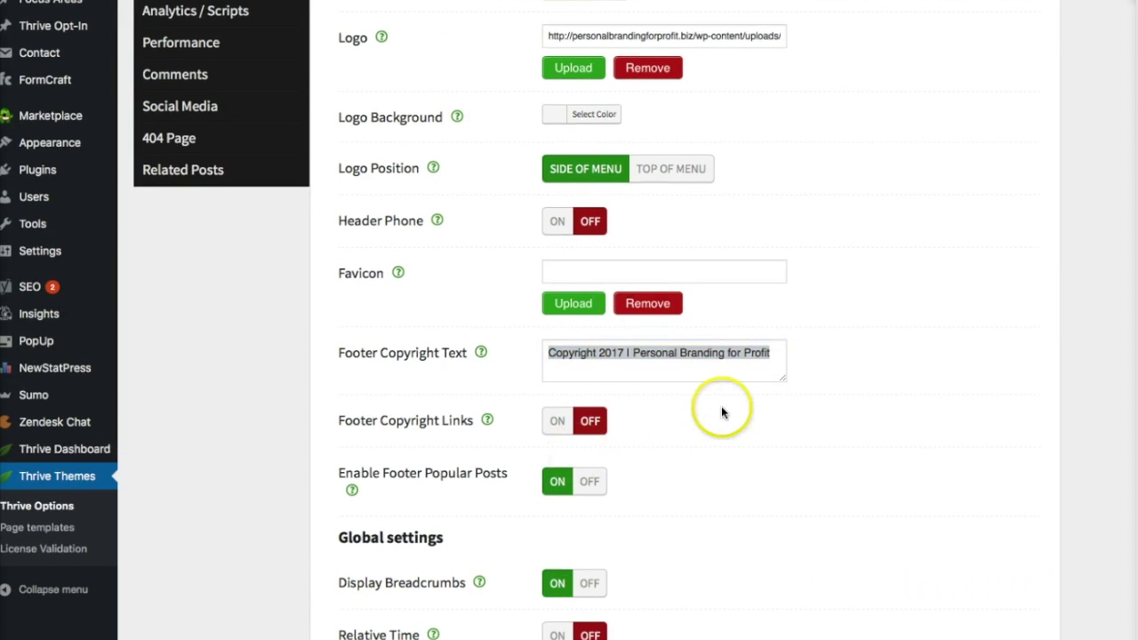
pyautogui.scroll(3, 864, 244)
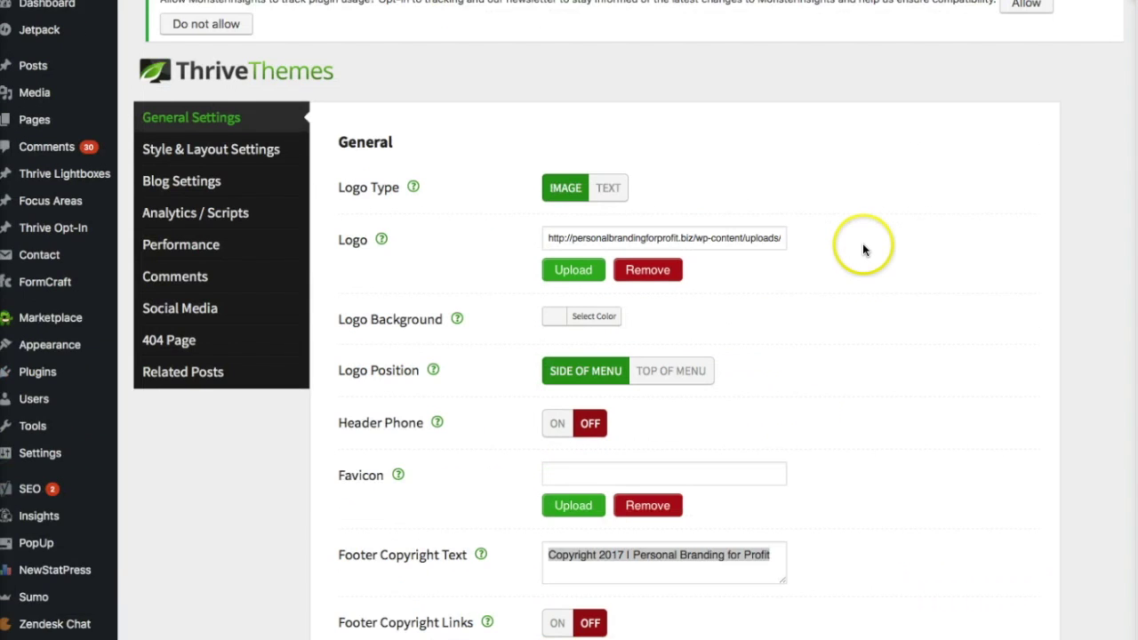
pyautogui.scroll(-5, 864, 246)
pyautogui.click(374, 592)
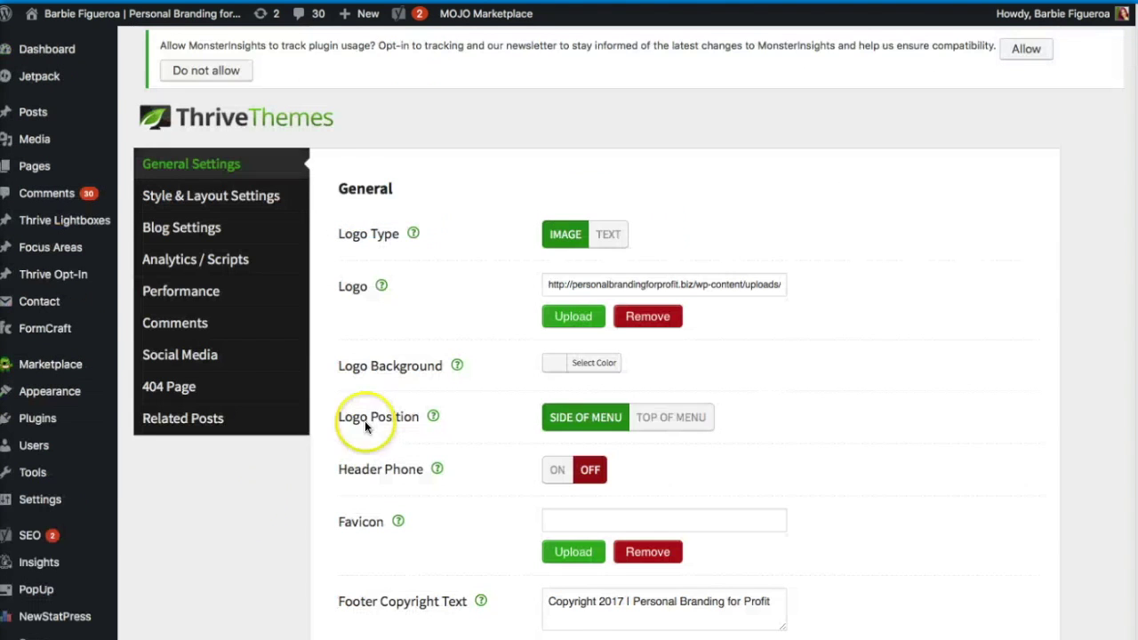
pyautogui.moveTo(369, 14)
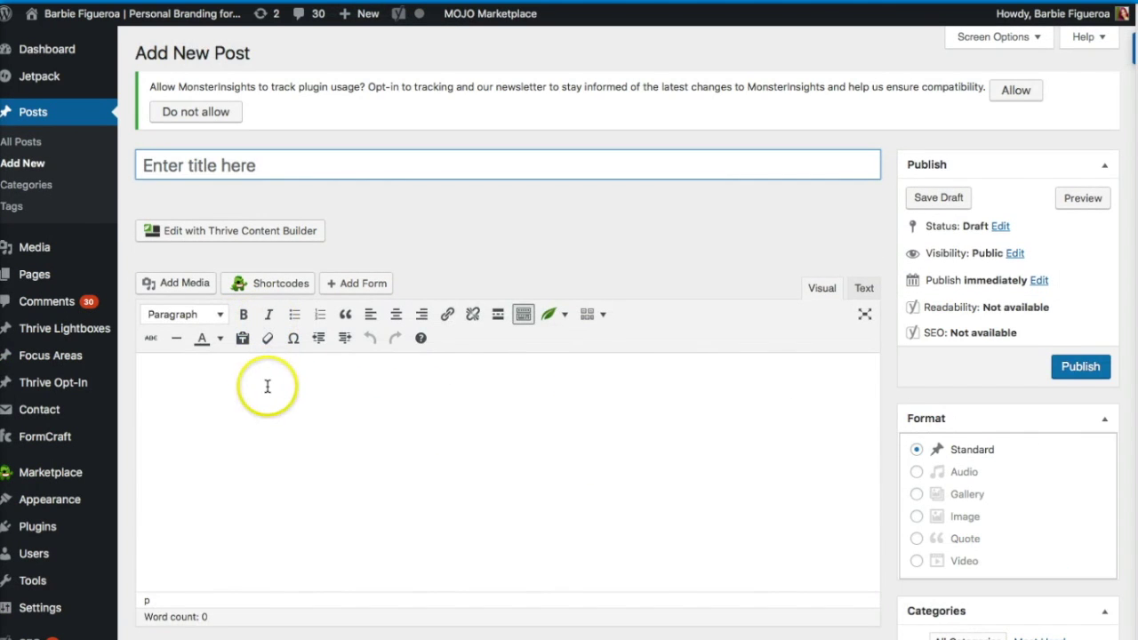
# Type 'Copyright 2017 - by PersonalBrandingforProfit.com' into the new post's body.
pyautogui.click(269, 380)
pyautogui.write('Copyright')
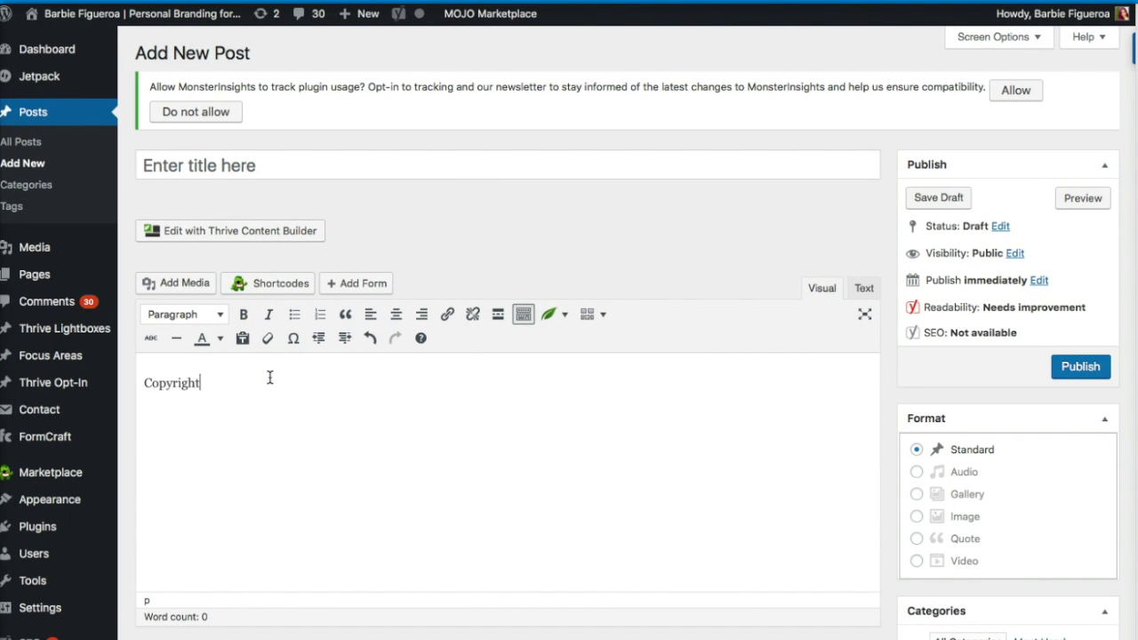
pyautogui.write(' 2017 - by PersonalBrandingforPRofe')
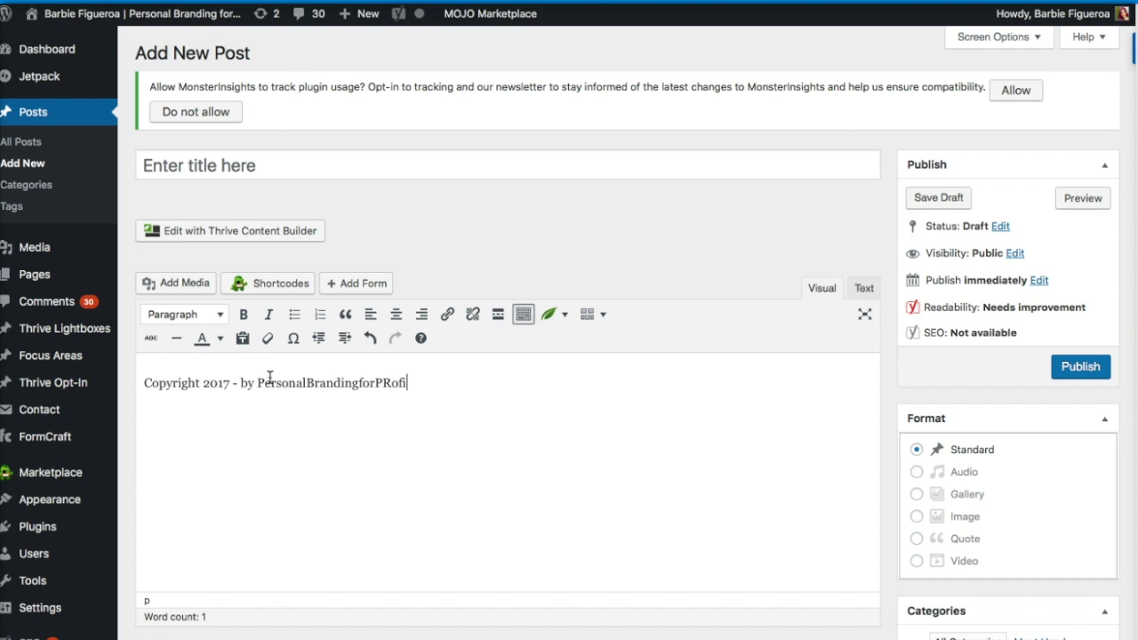
pyautogui.press('BackSpace')
pyautogui.press('BackSpace')
pyautogui.press('BackSpace')
pyautogui.press('BackSpace')
pyautogui.press('BackSpace')
pyautogui.write('Profit.com')
# Link PersonalBrandingforProfit.com to personalbrandingforprofit.com and view the line's HTML.
pyautogui.moveTo(257, 384); pyautogui.dragTo(456, 384)
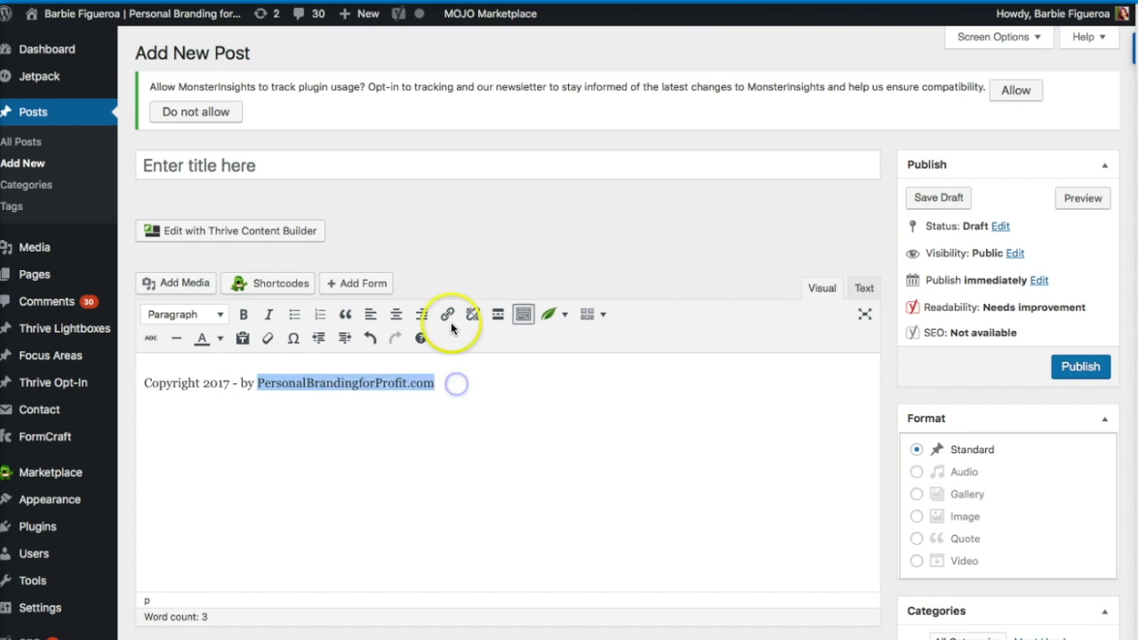
pyautogui.click(447, 313)
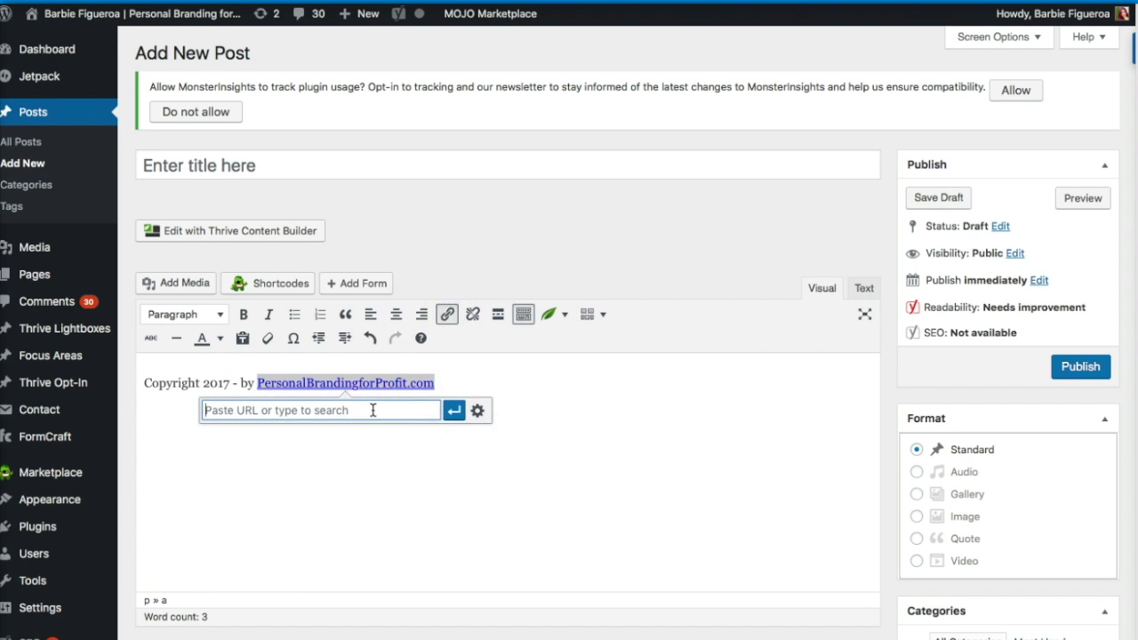
pyautogui.write('personalbrandingforprofit.com')
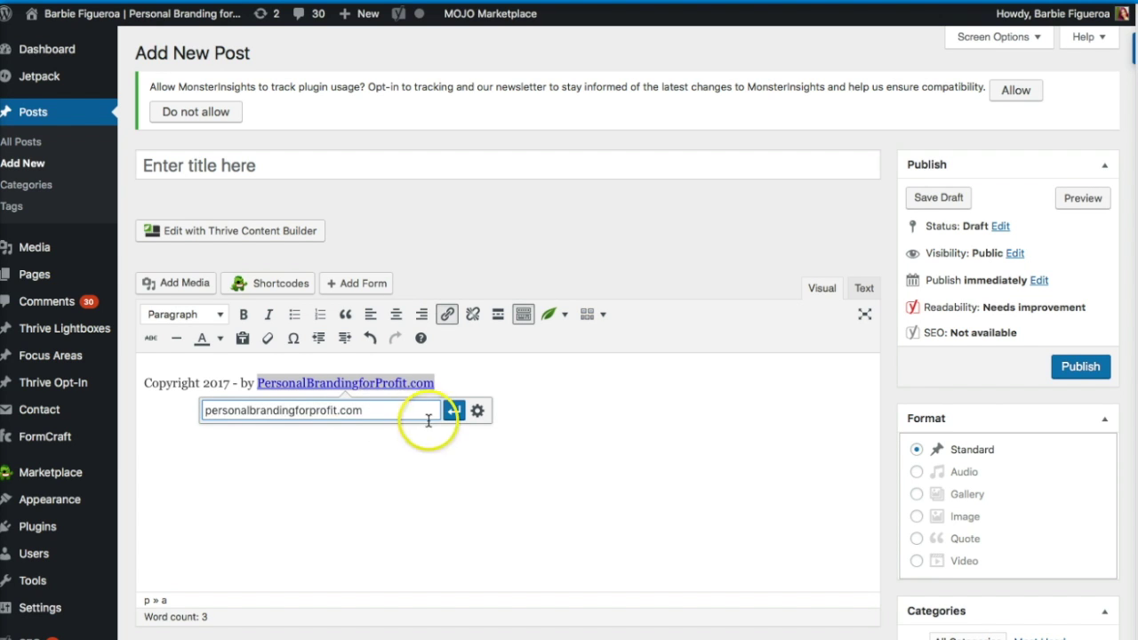
pyautogui.click(452, 412)
pyautogui.click(498, 438)
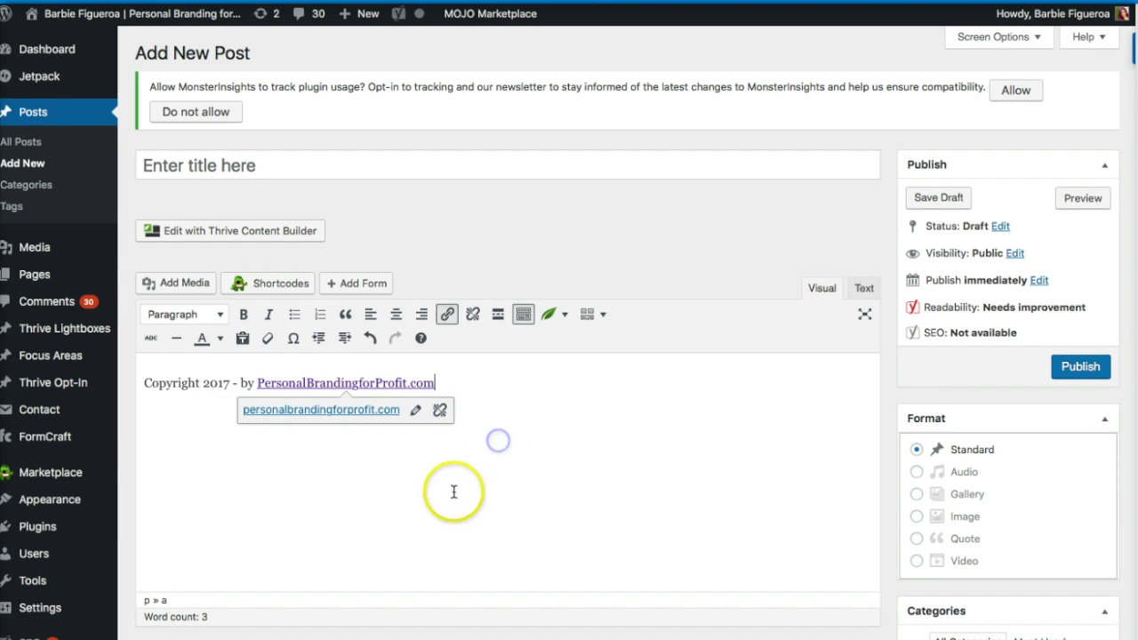
pyautogui.click(864, 290)
# Copy the copyright line's HTML and go to Thrive Options, leaving the draft unsaved.
pyautogui.moveTo(799, 340); pyautogui.dragTo(135, 344)
pyautogui.hotkey('ctrl', 'c')
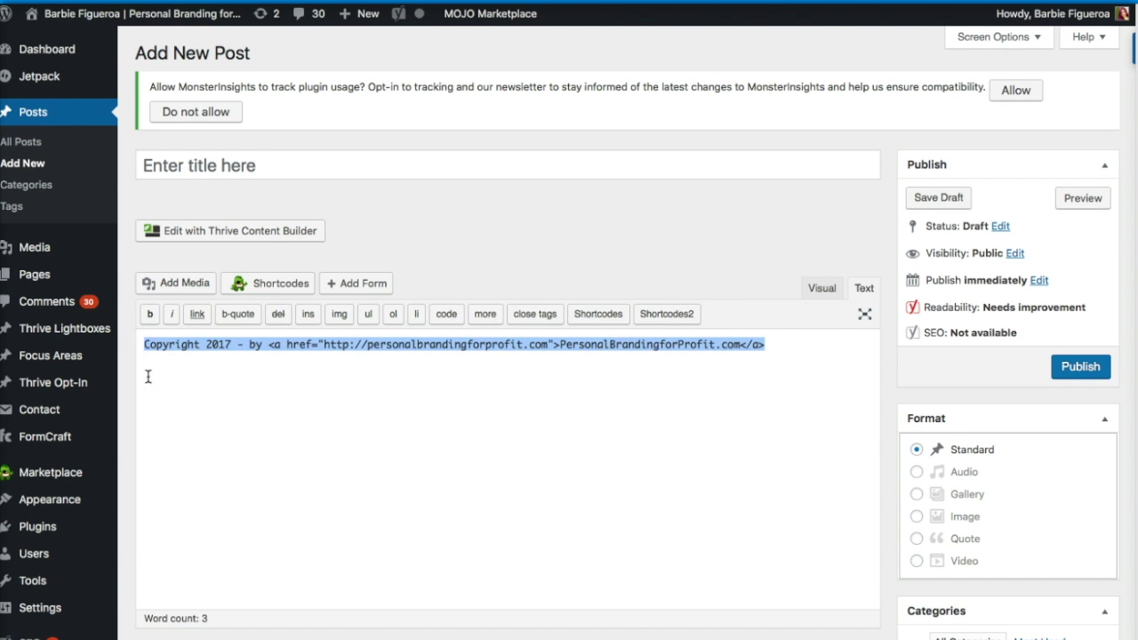
pyautogui.scroll(-5, 56, 555)
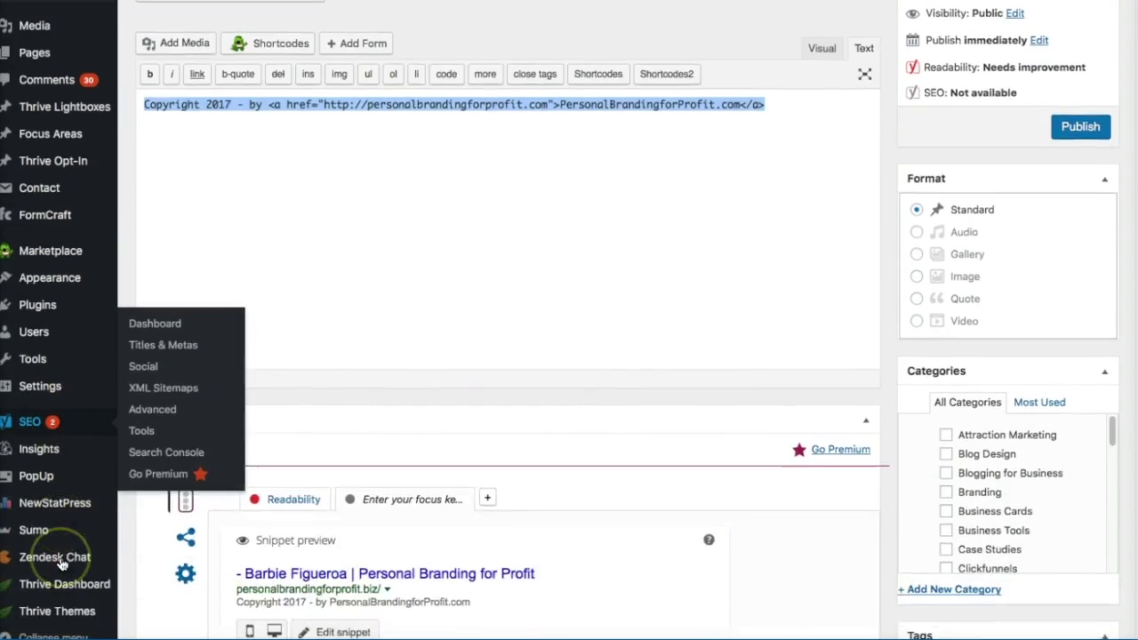
pyautogui.scroll(-1, 54, 564)
pyautogui.moveTo(50, 611)
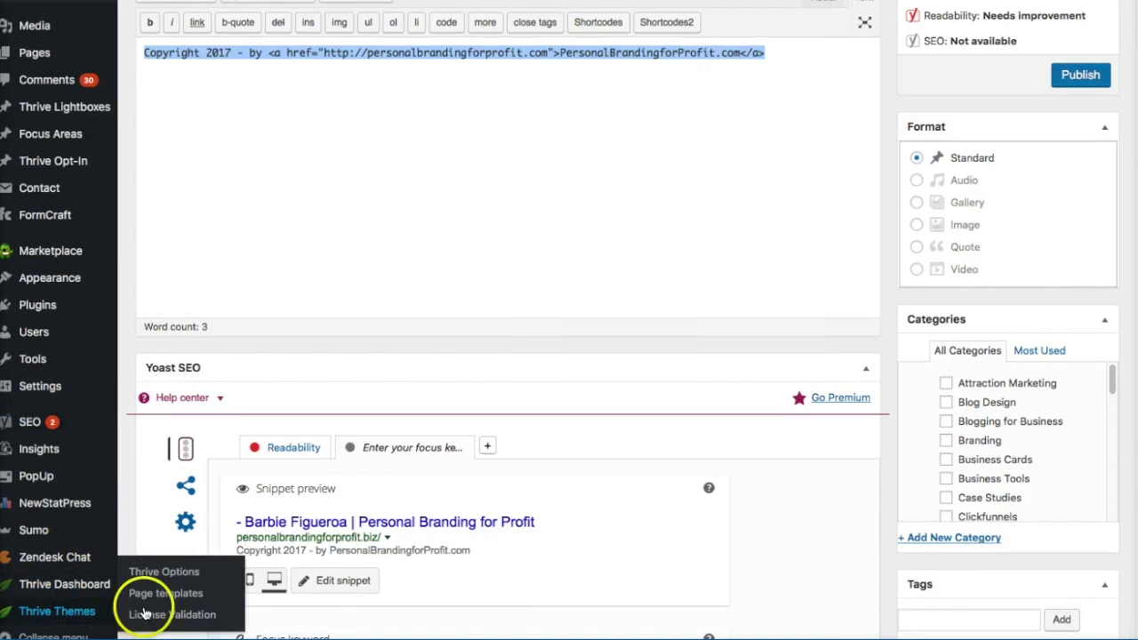
pyautogui.click(169, 576)
pyautogui.click(653, 156)
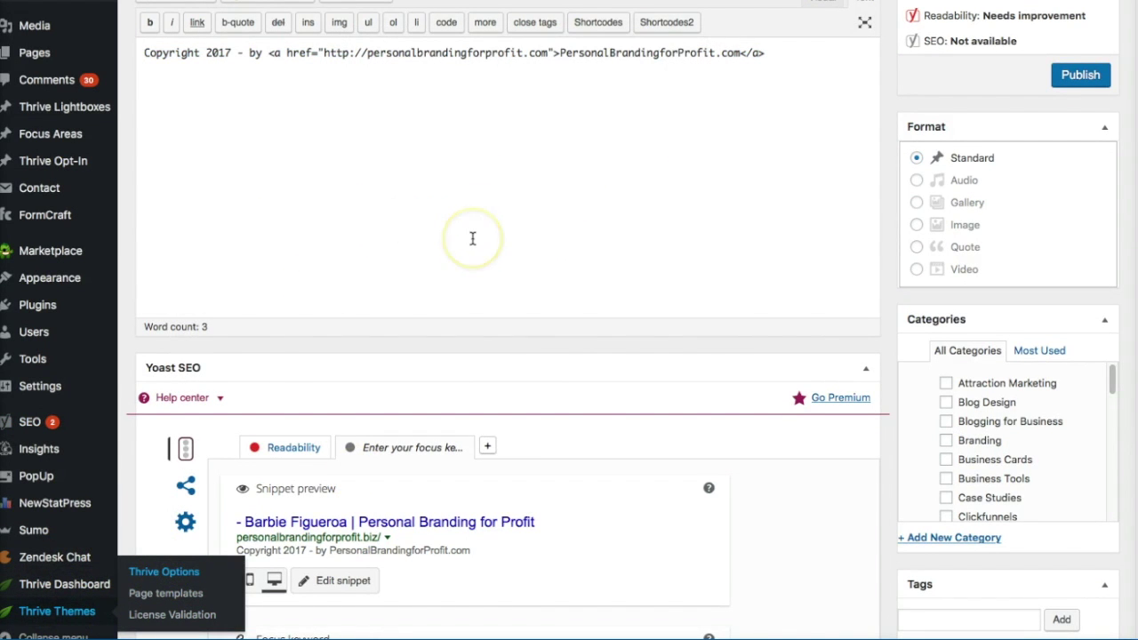
# Replace Footer Copyright Text with the pasted linked HTML and save all changes.
pyautogui.scroll(-3, 640, 327)
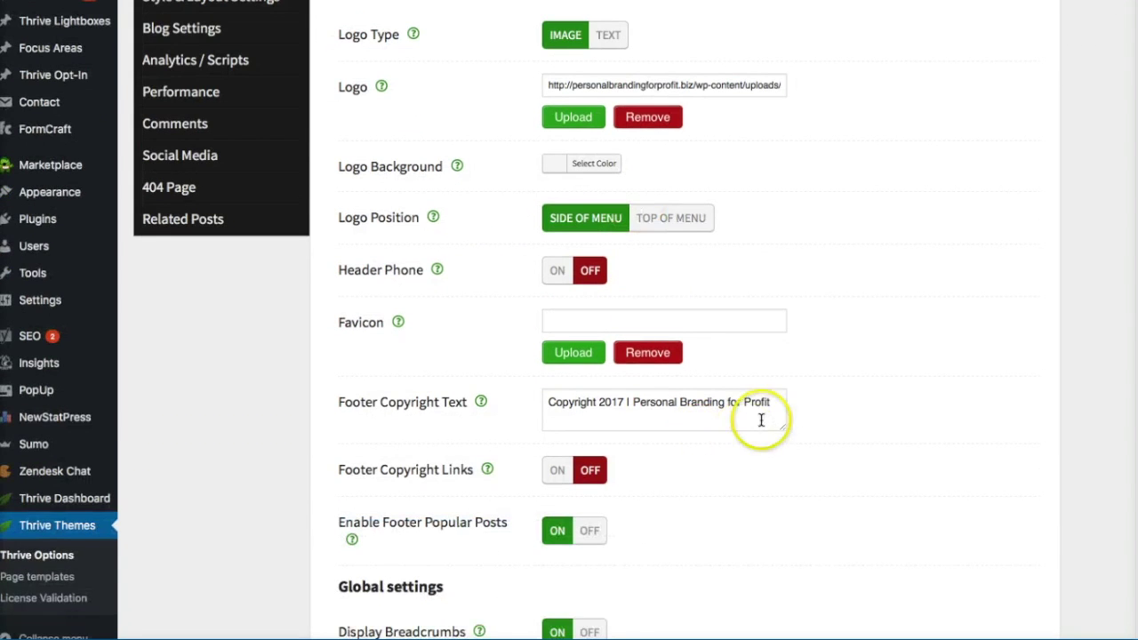
pyautogui.moveTo(766, 401); pyautogui.dragTo(553, 392)
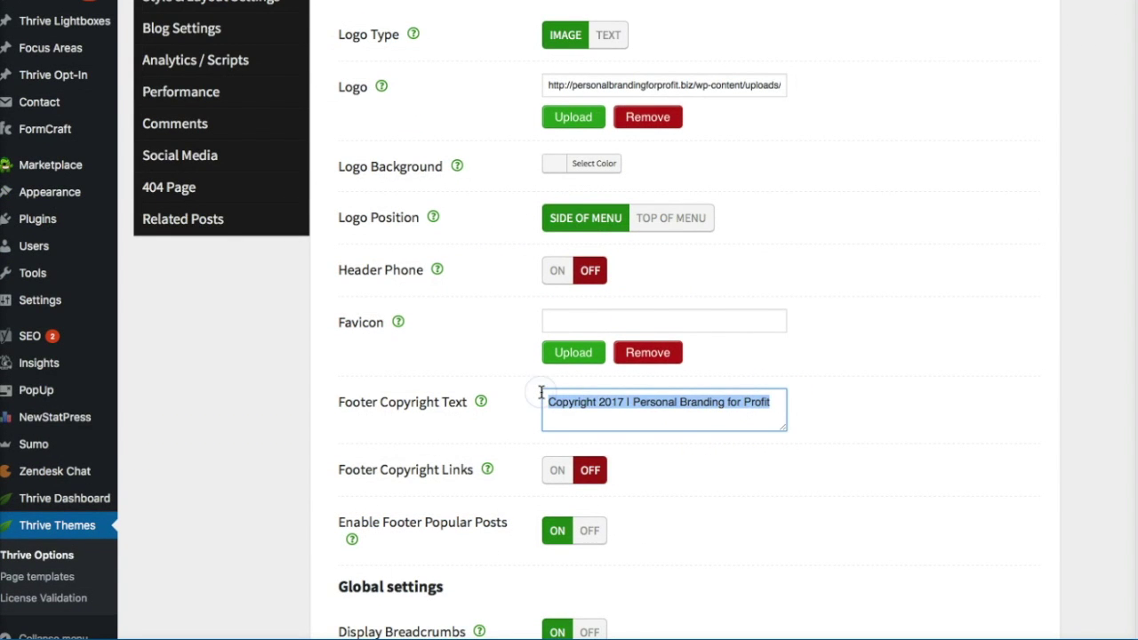
pyautogui.hotkey('ctrl', 'v')
pyautogui.moveTo(783, 427); pyautogui.dragTo(788, 454)
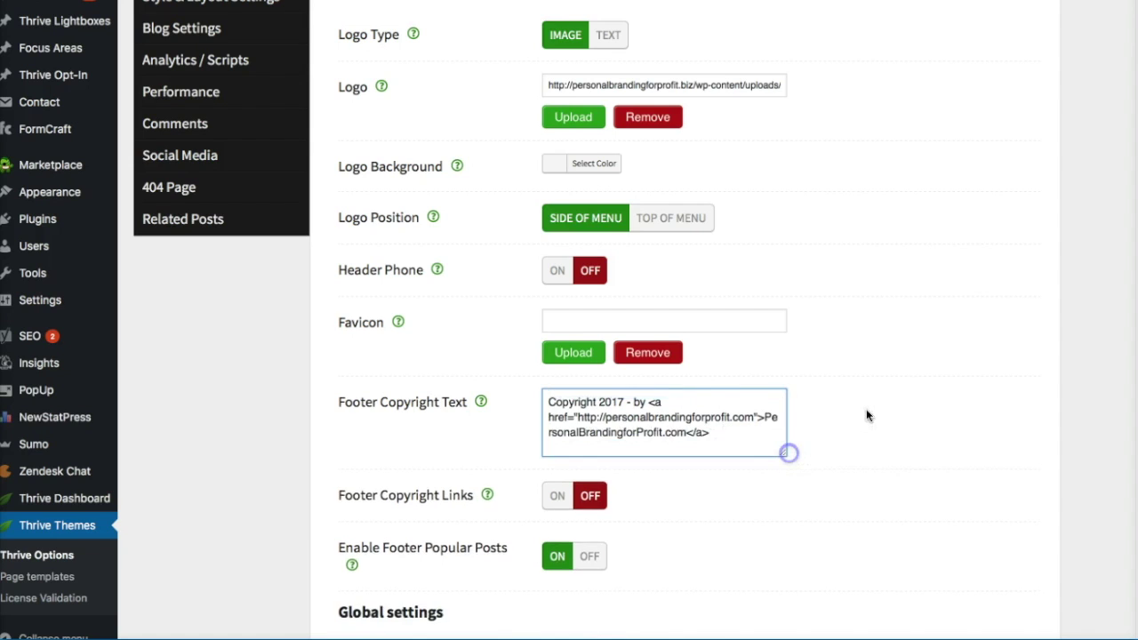
pyautogui.scroll(-5, 868, 412)
pyautogui.click(414, 578)
pyautogui.click(855, 454)
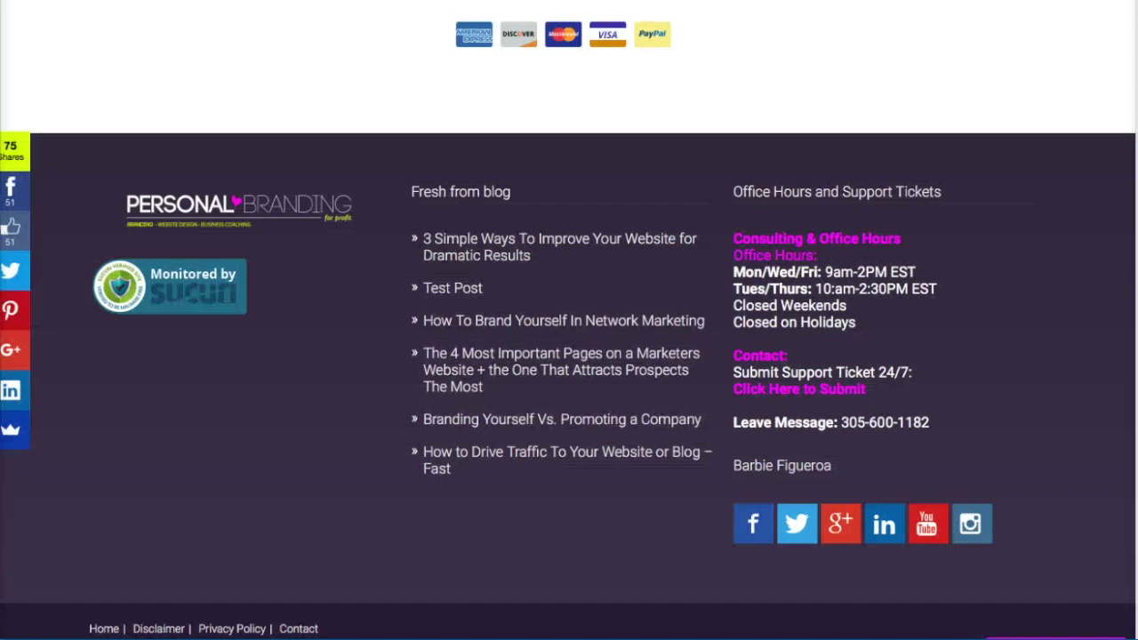
# Check the home page footer reads 'Copyright 2017 - by PersonalBrandingforProfit.com' and dismiss the cheat-sheet popup.
pyautogui.click(348, 226)
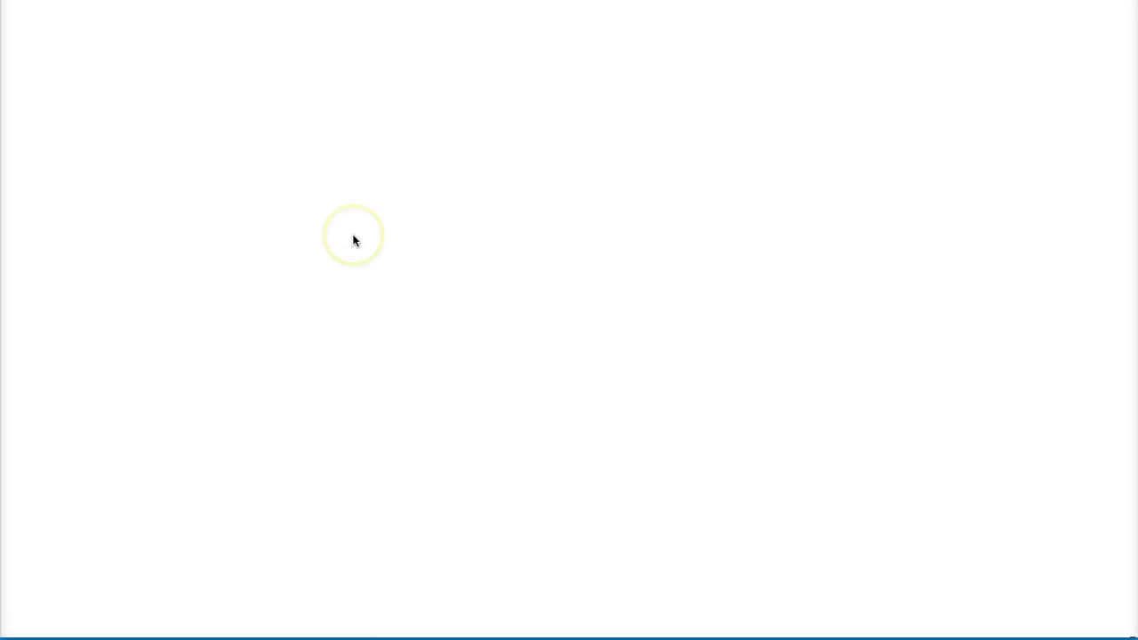
pyautogui.scroll(-20, 353, 233)
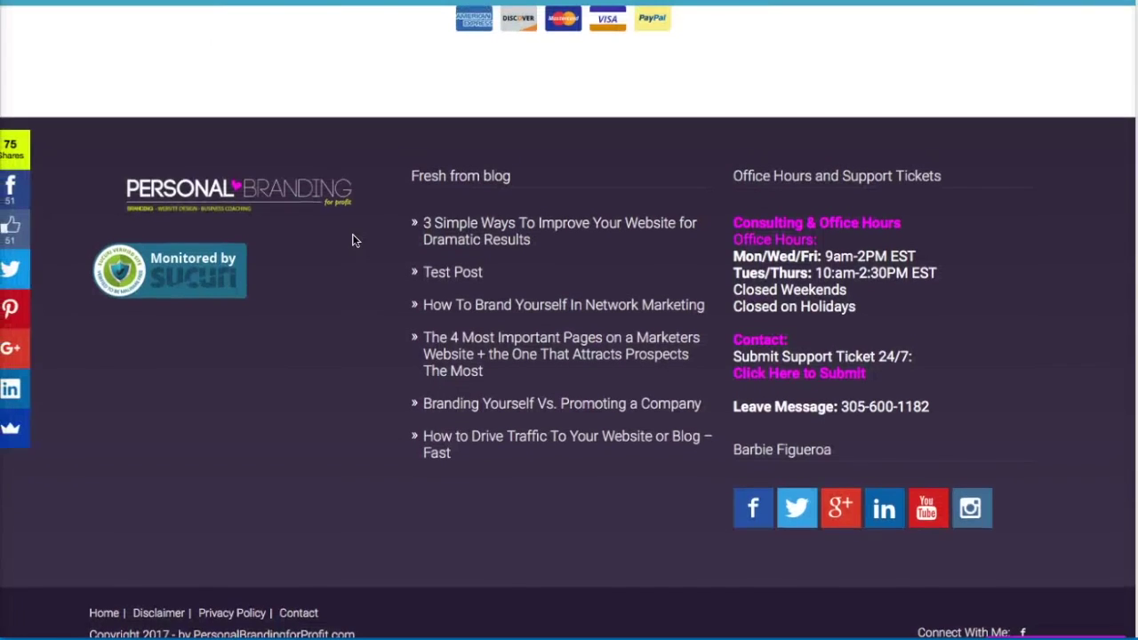
pyautogui.click(322, 439)
pyautogui.click(279, 614)
pyautogui.scroll(-20, 256, 445)
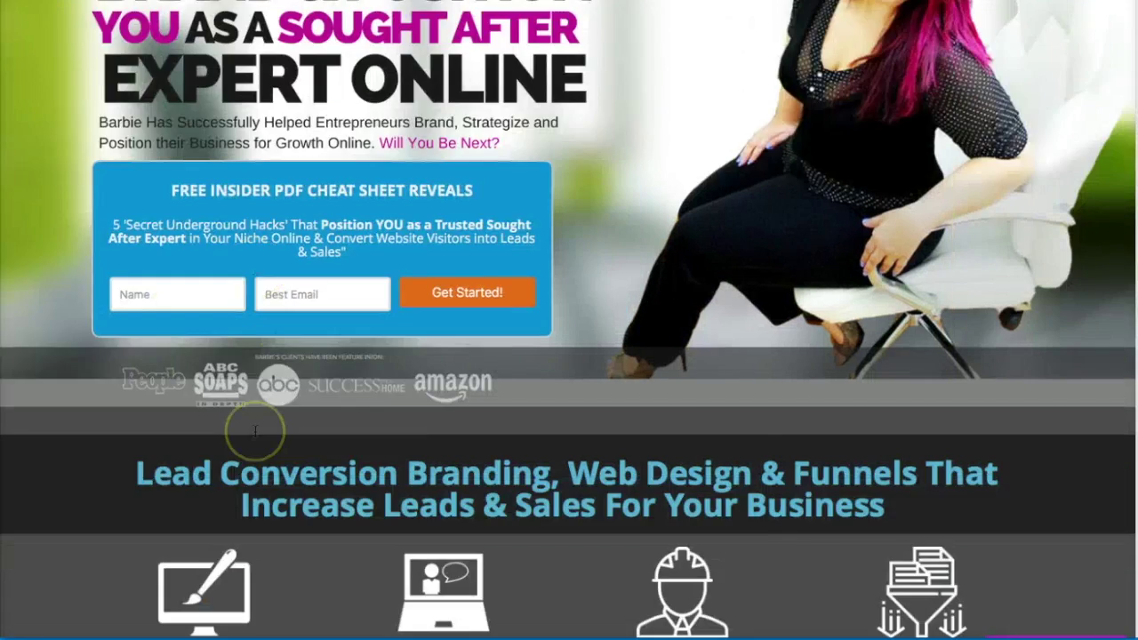
pyautogui.scroll(-10, 255, 432)
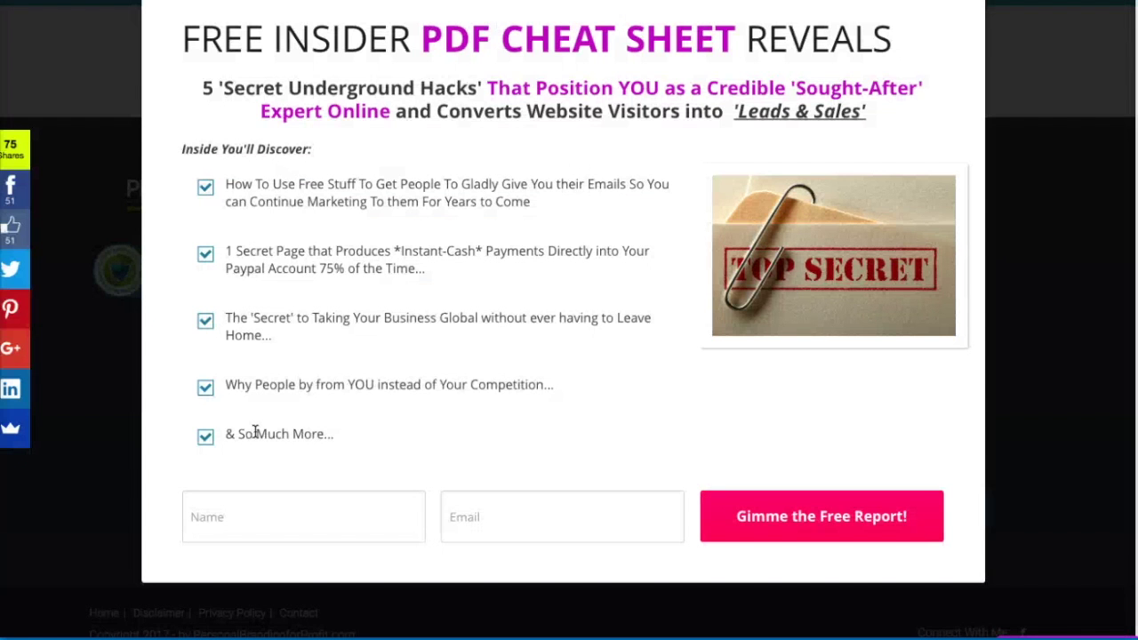
pyautogui.click(968, 2)
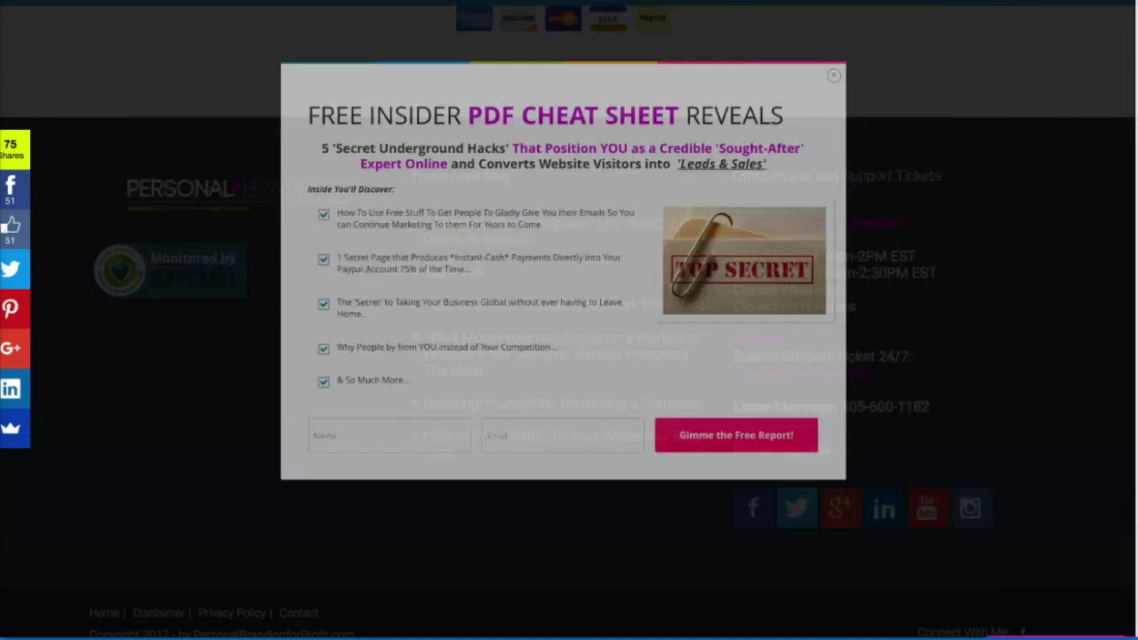